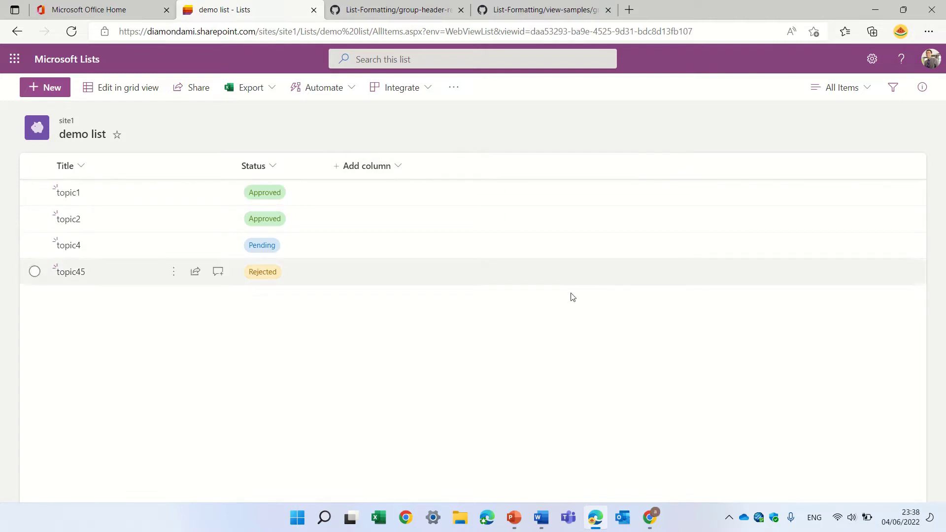
Group the demo list by the Status column, then collapse its Approved, Pending and Rejected groups
{"action": "left_click", "coordinate": [269, 167]}
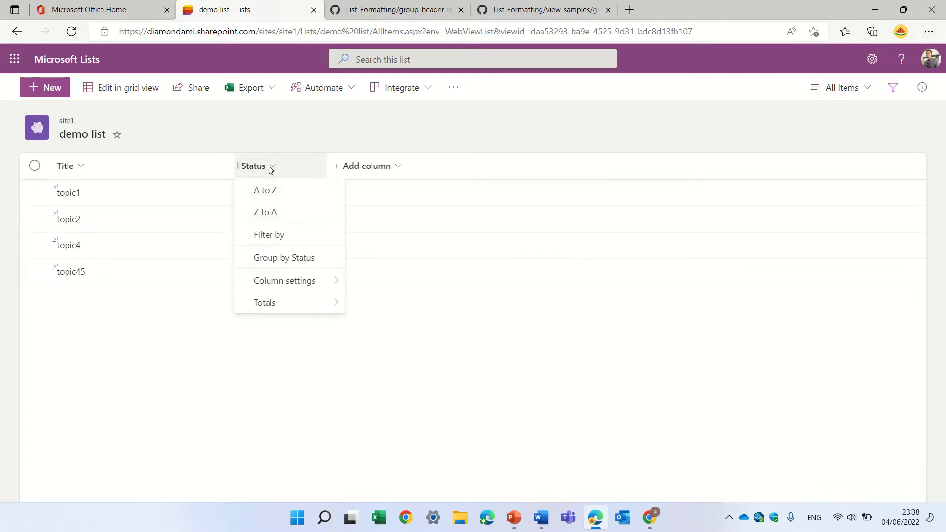
{"action": "left_click", "coordinate": [309, 265]}
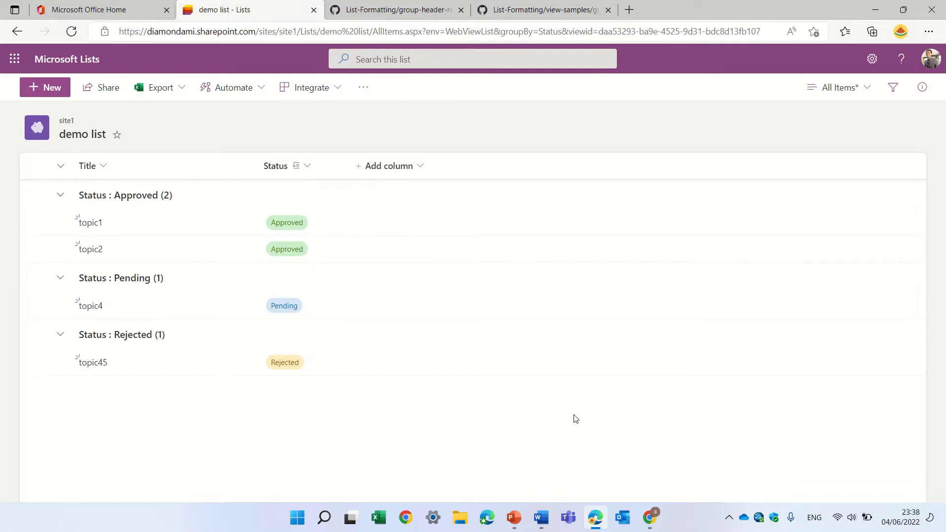
{"action": "left_click", "coordinate": [61, 196]}
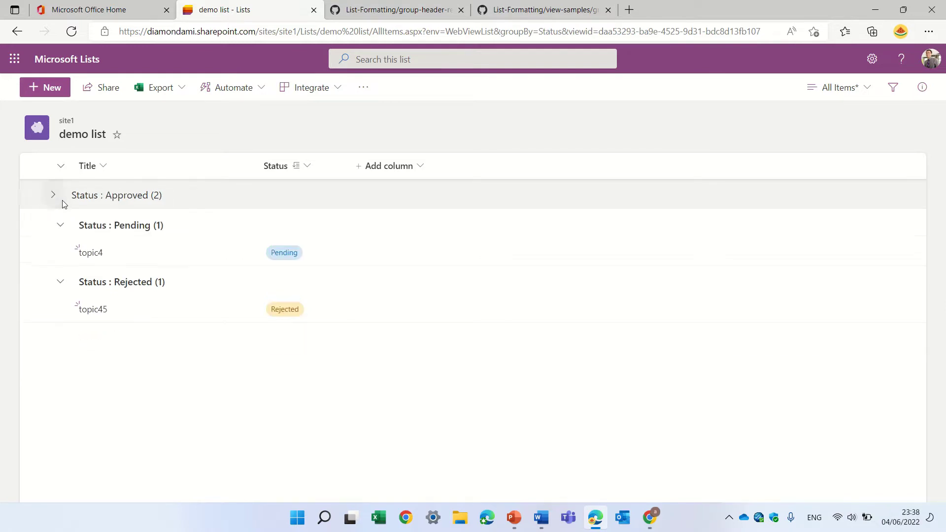
{"action": "left_click", "coordinate": [62, 228]}
{"action": "left_click", "coordinate": [57, 257]}
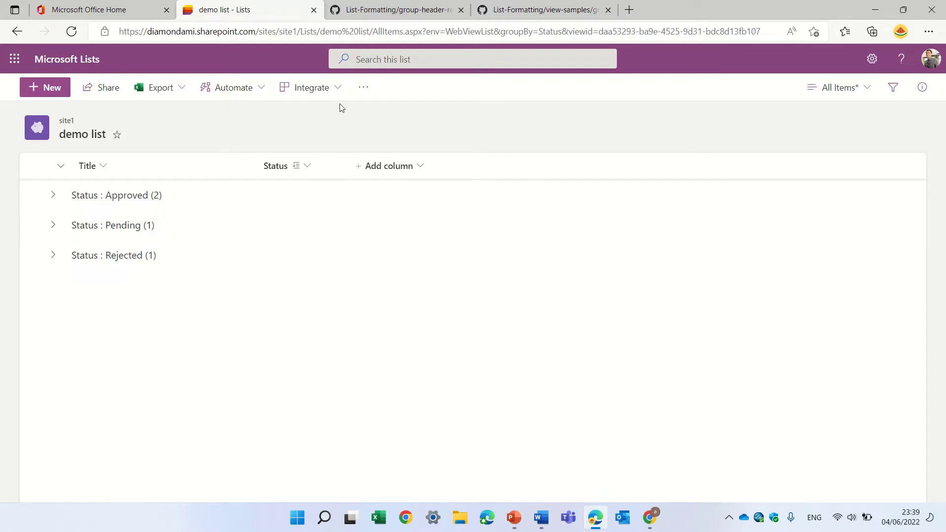
Browse the GitHub group-header sample folder and read its README
{"action": "left_click", "coordinate": [414, 14]}
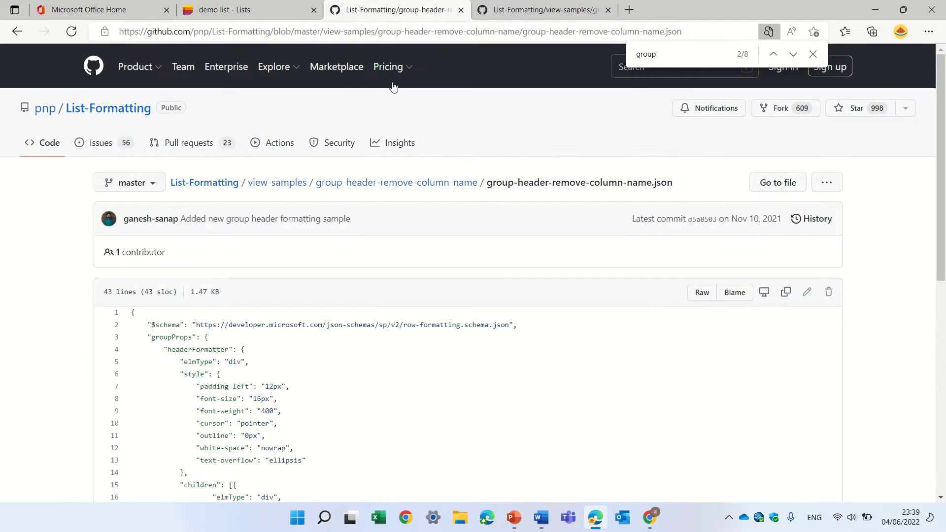
{"action": "left_click", "coordinate": [363, 185]}
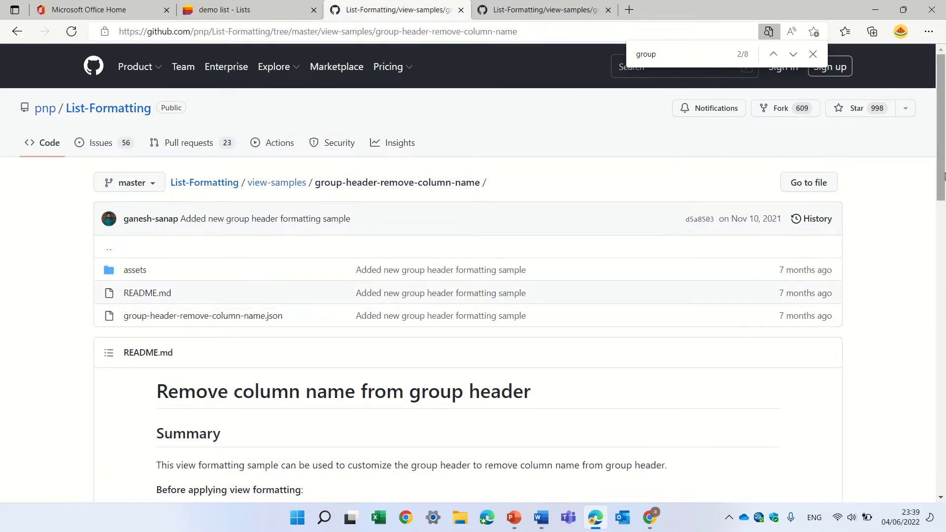
{"action": "scroll", "coordinate": [924, 309], "scroll_direction": "down", "scroll_amount": 6}
{"action": "scroll", "coordinate": [922, 317], "scroll_direction": "down", "scroll_amount": 2}
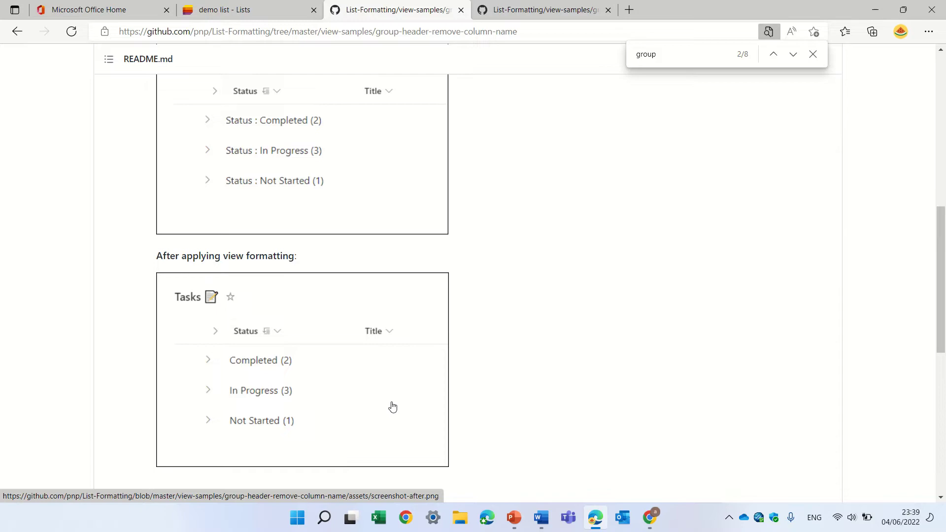
{"action": "left_click_drag", "start_coordinate": [935, 348], "coordinate": [943, 198]}
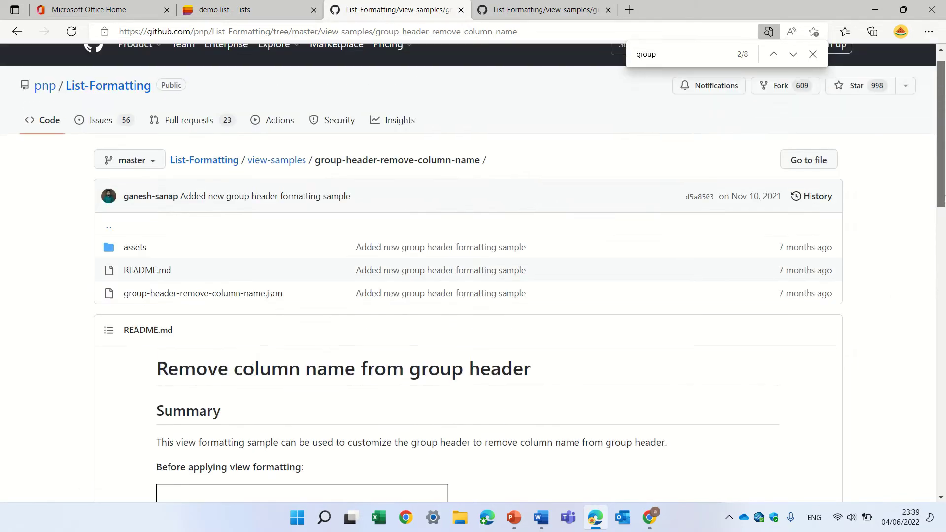
Copy the raw contents of group-header-remove-column-name.json and return to the demo list
{"action": "left_click", "coordinate": [203, 294]}
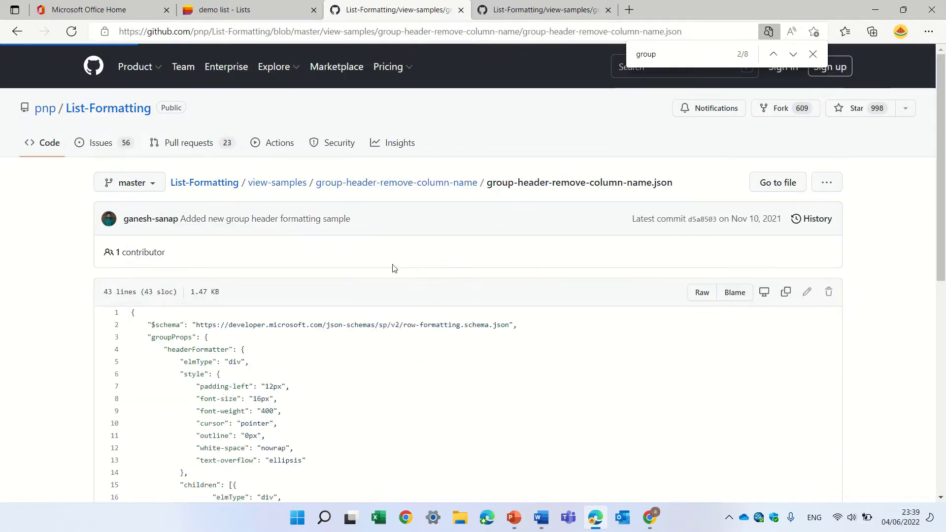
{"action": "left_click", "coordinate": [786, 293]}
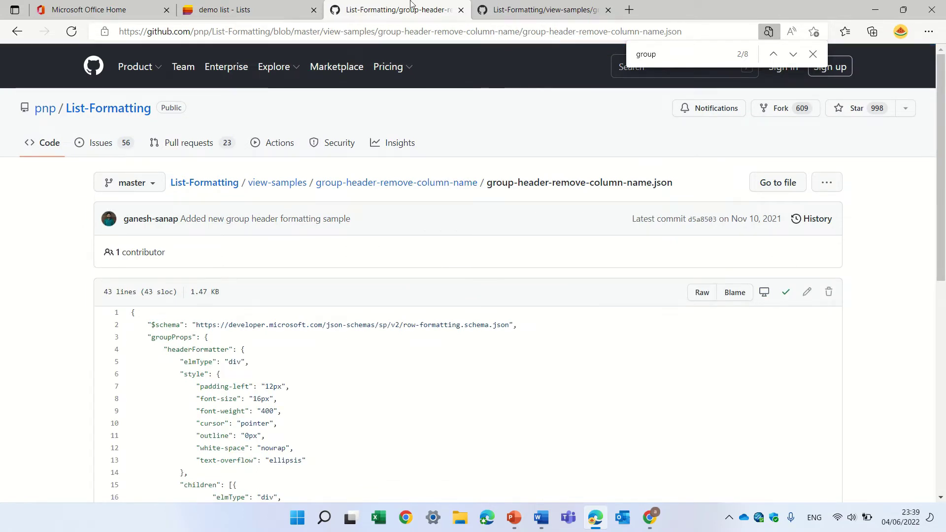
{"action": "left_click", "coordinate": [217, 9]}
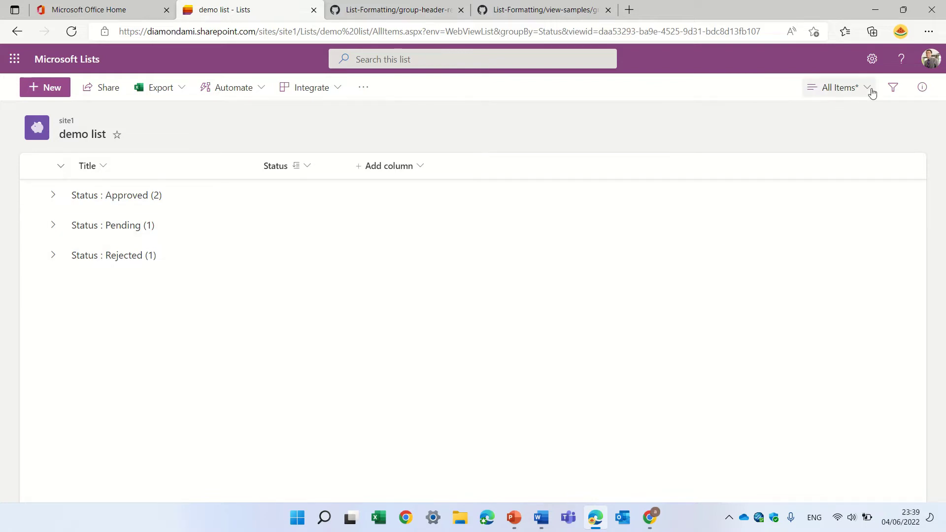
{"action": "left_click", "coordinate": [871, 90]}
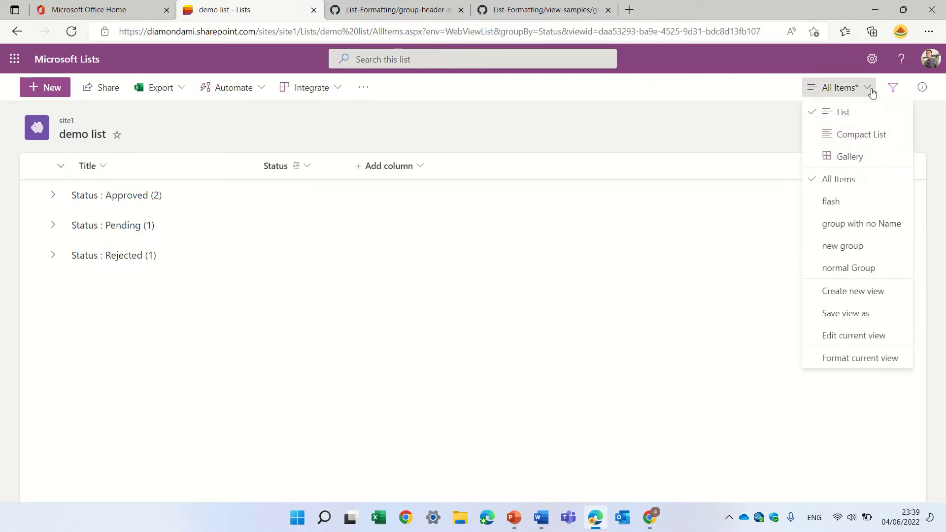
{"action": "left_click", "coordinate": [850, 360]}
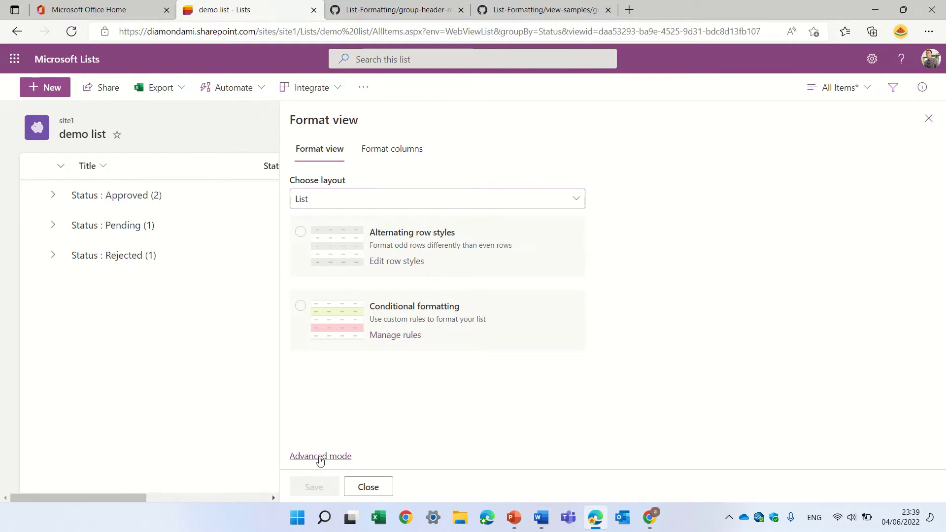
{"action": "left_click", "coordinate": [345, 456]}
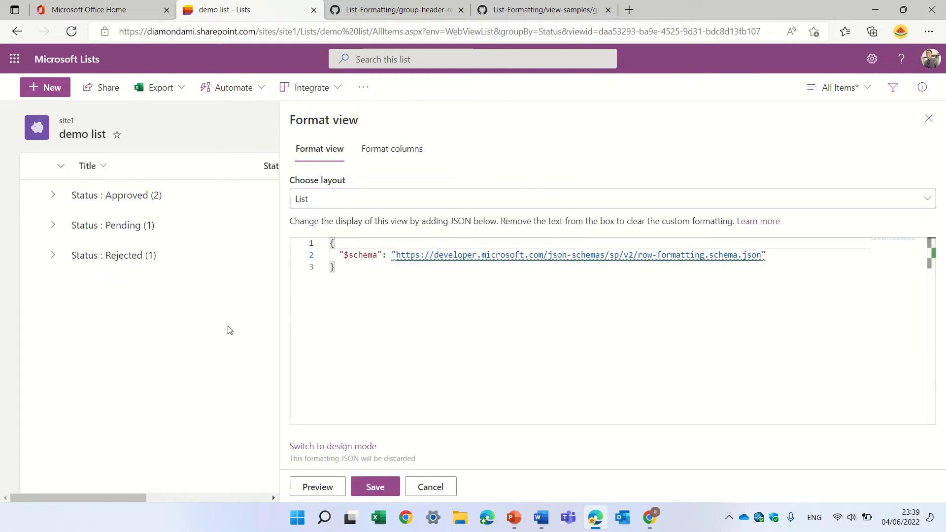
{"action": "key", "text": "ctrl+a"}
{"action": "key", "text": "ctrl+v"}
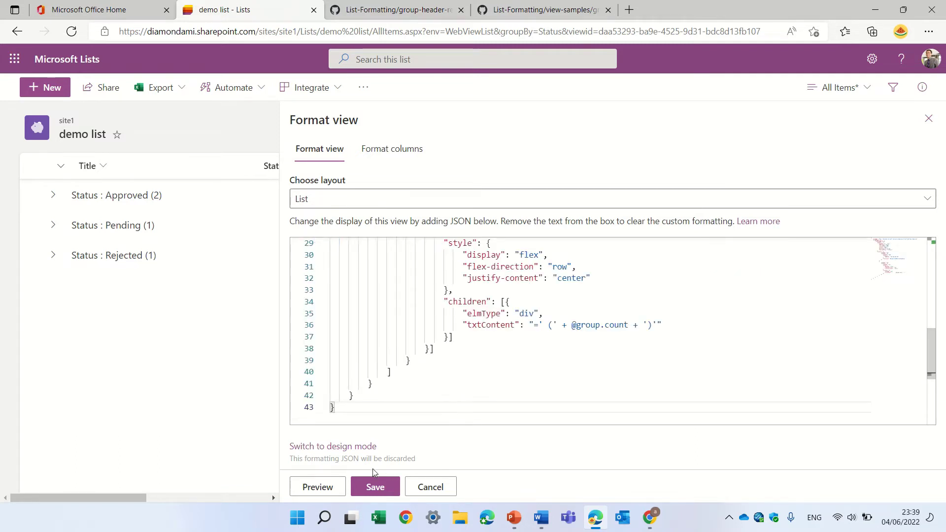
{"action": "left_click", "coordinate": [319, 487]}
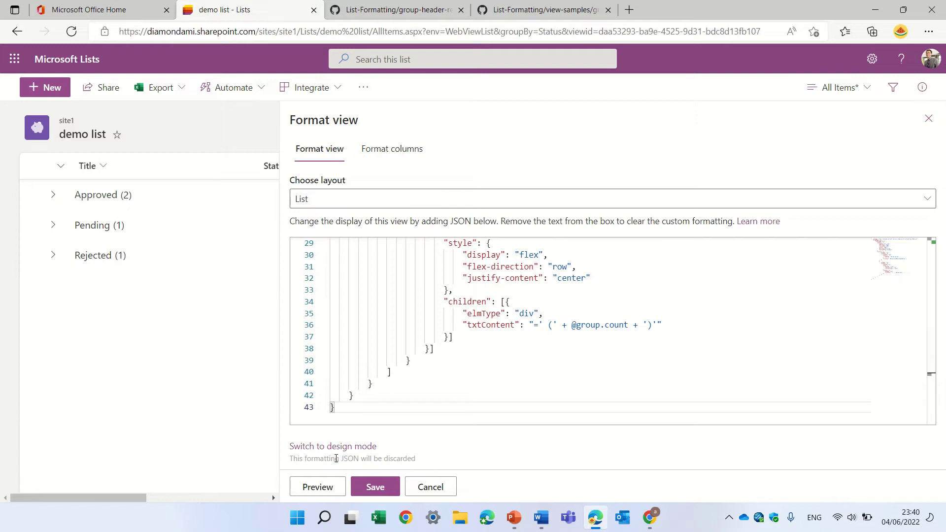
{"action": "left_click", "coordinate": [430, 487]}
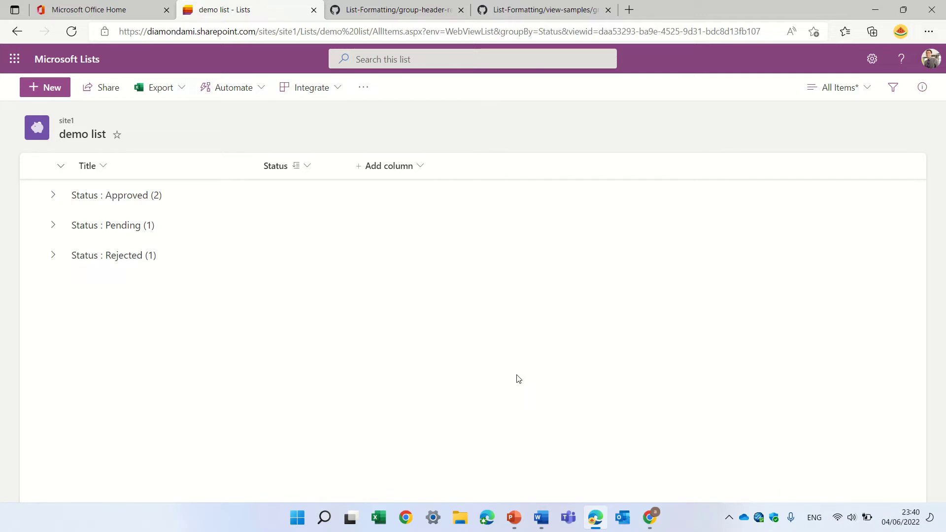
Read through the group-header-status-icon-color README, then show the demo list's saved views
{"action": "left_click", "coordinate": [559, 10]}
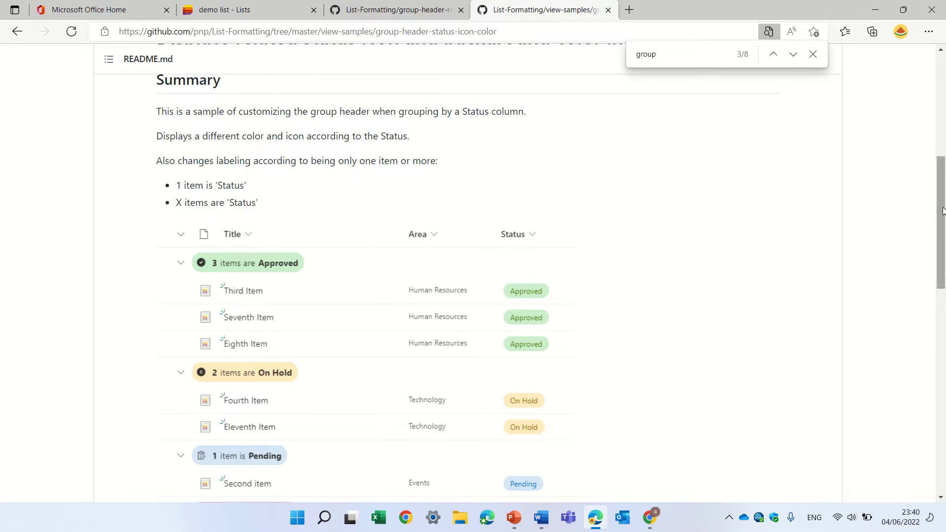
{"action": "mouse_move", "coordinate": [942, 211]}
{"action": "left_mouse_down"}
{"action": "mouse_move", "coordinate": [942, 235]}
{"action": "mouse_move", "coordinate": [943, 205]}
{"action": "mouse_move", "coordinate": [944, 214]}
{"action": "left_mouse_up"}
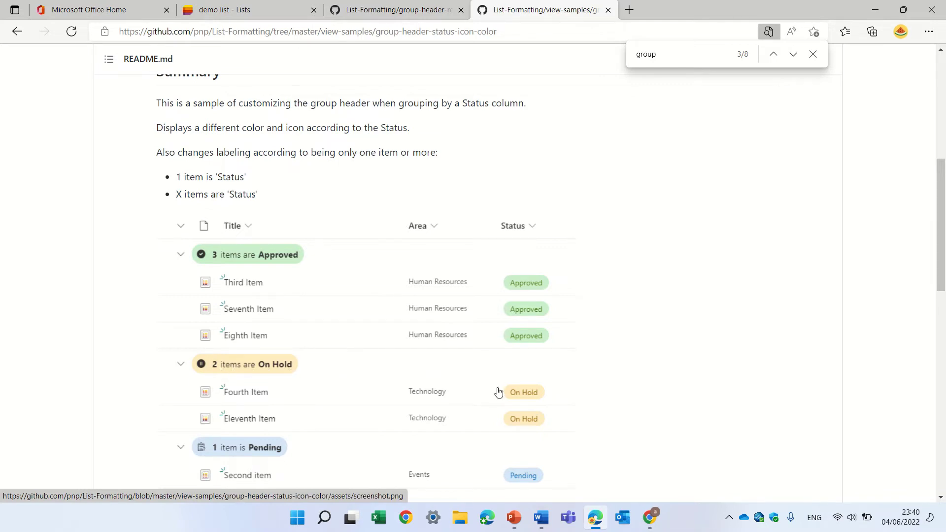
{"action": "scroll", "coordinate": [920, 353], "scroll_direction": "down", "scroll_amount": 9}
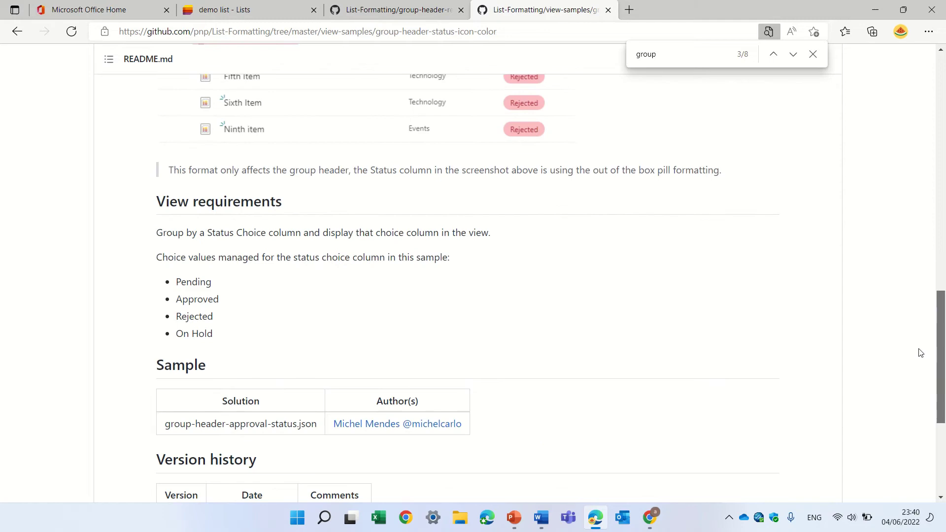
{"action": "scroll", "coordinate": [919, 353], "scroll_direction": "up", "scroll_amount": 1}
{"action": "scroll", "coordinate": [898, 387], "scroll_direction": "down", "scroll_amount": 2}
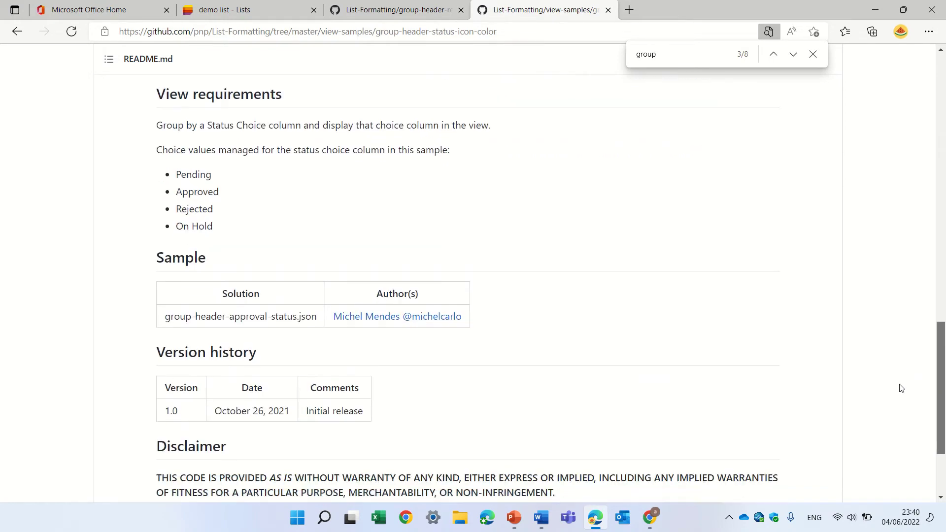
{"action": "scroll", "coordinate": [923, 317], "scroll_direction": "up", "scroll_amount": 5}
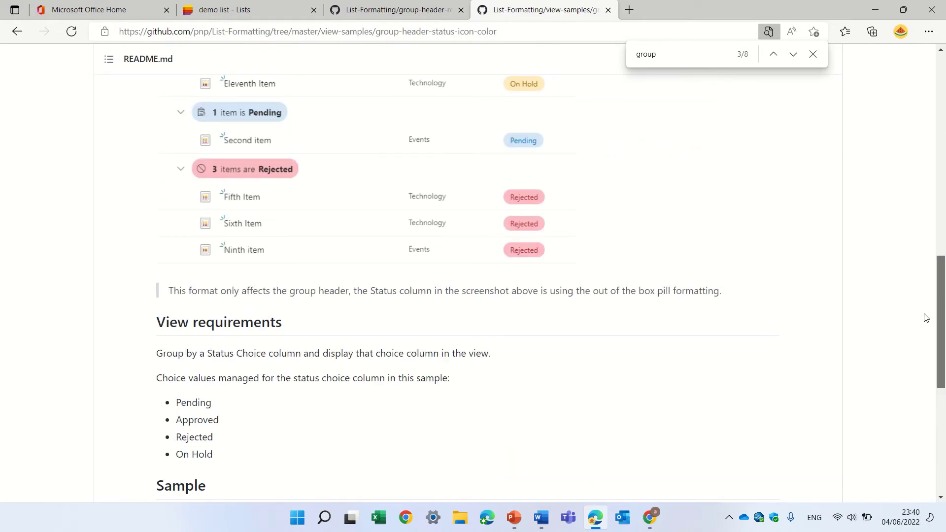
{"action": "scroll", "coordinate": [923, 331], "scroll_direction": "down", "scroll_amount": 1}
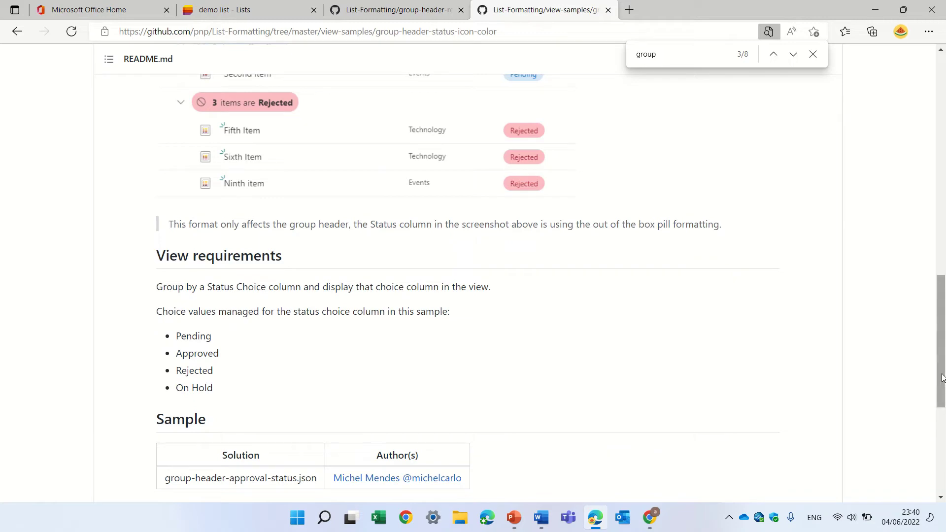
{"action": "scroll", "coordinate": [942, 378], "scroll_direction": "up", "scroll_amount": 15}
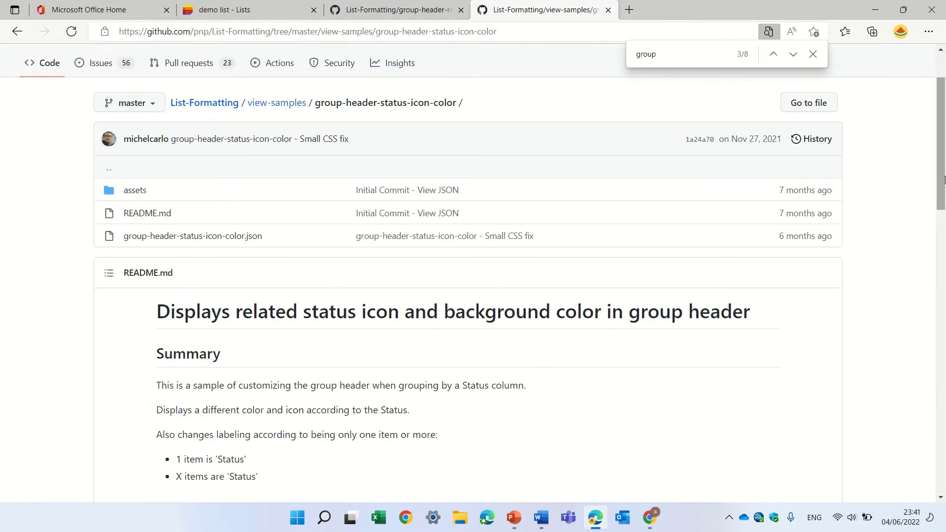
{"action": "left_click", "coordinate": [270, 15]}
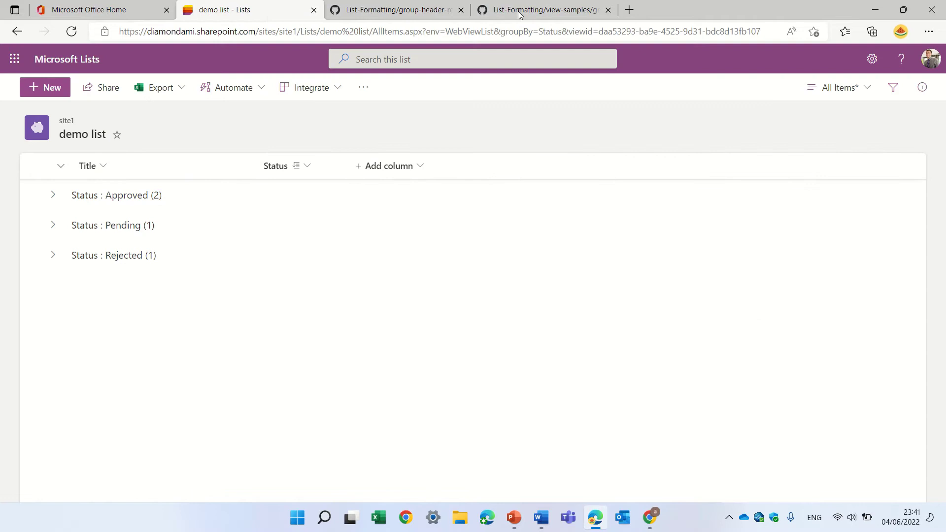
{"action": "left_click", "coordinate": [839, 88]}
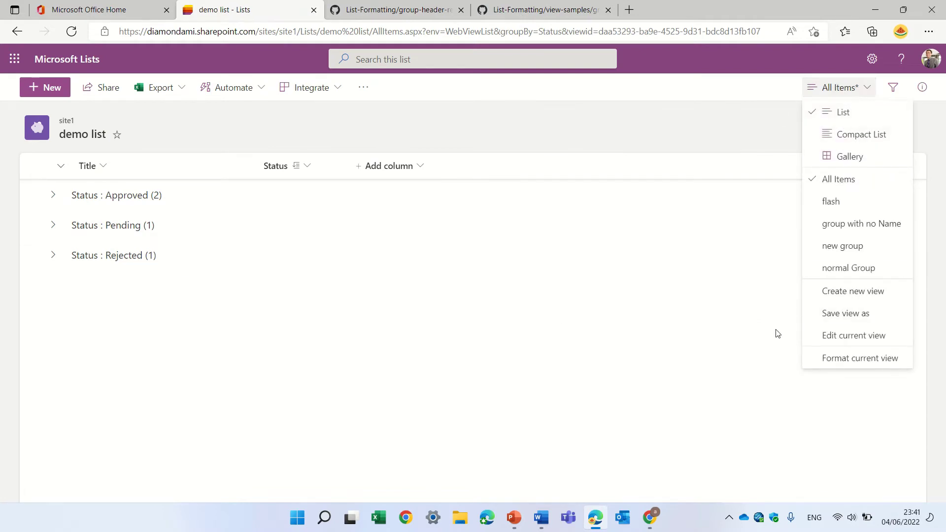
{"action": "left_click", "coordinate": [880, 248]}
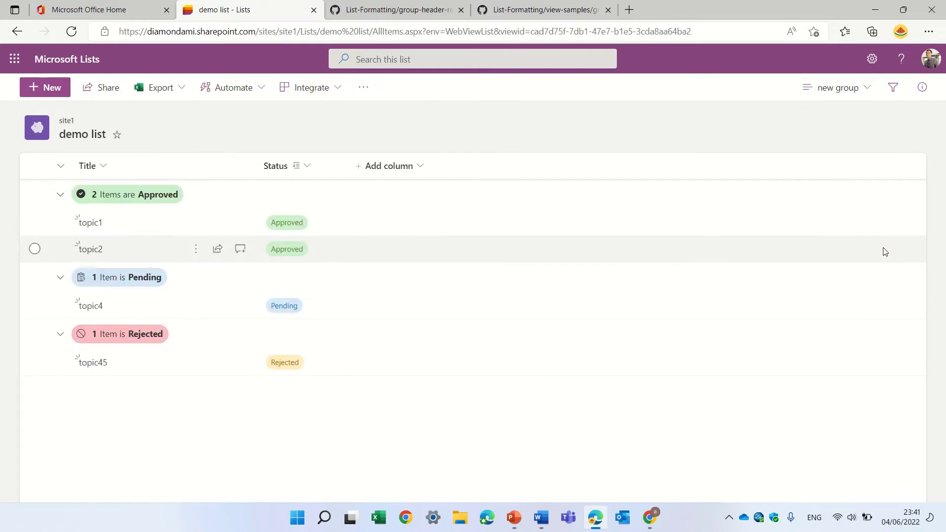
{"action": "left_click", "coordinate": [858, 93]}
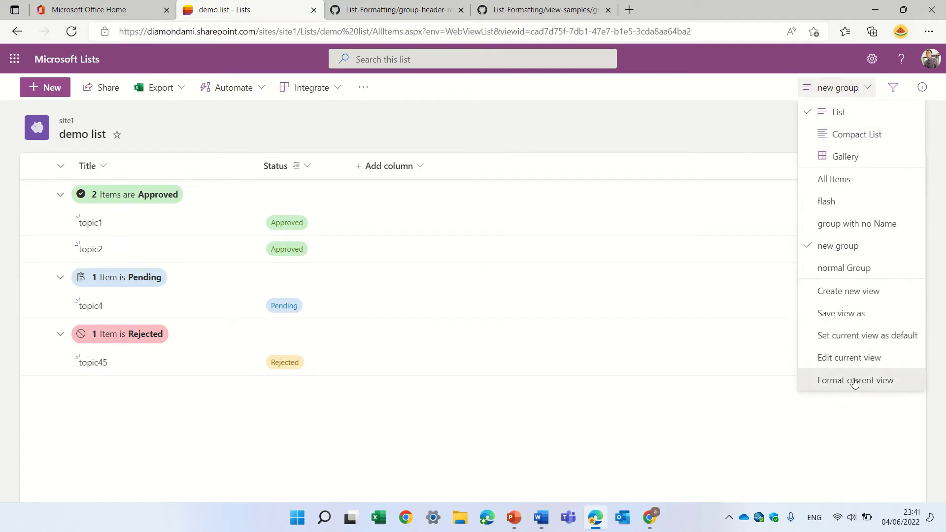
{"action": "left_click", "coordinate": [304, 168]}
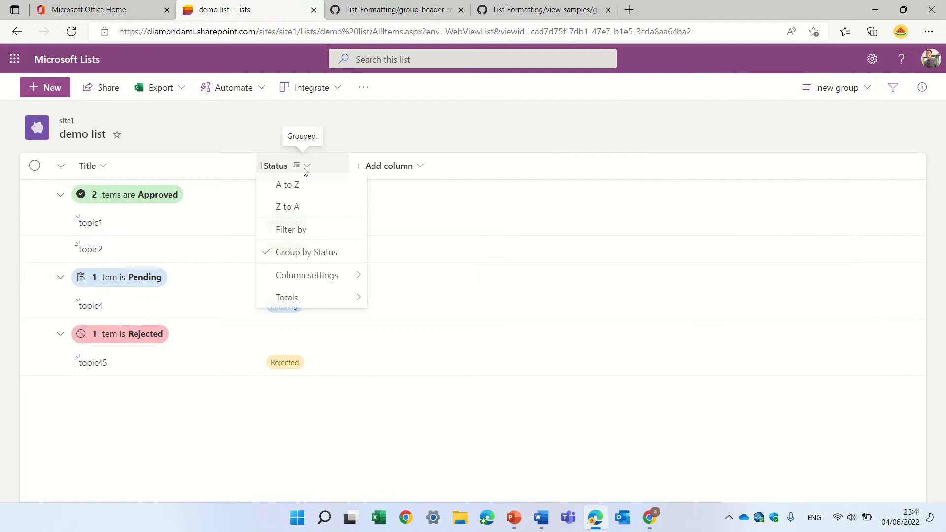
{"action": "mouse_move", "coordinate": [333, 281]}
{"action": "left_click", "coordinate": [380, 281]}
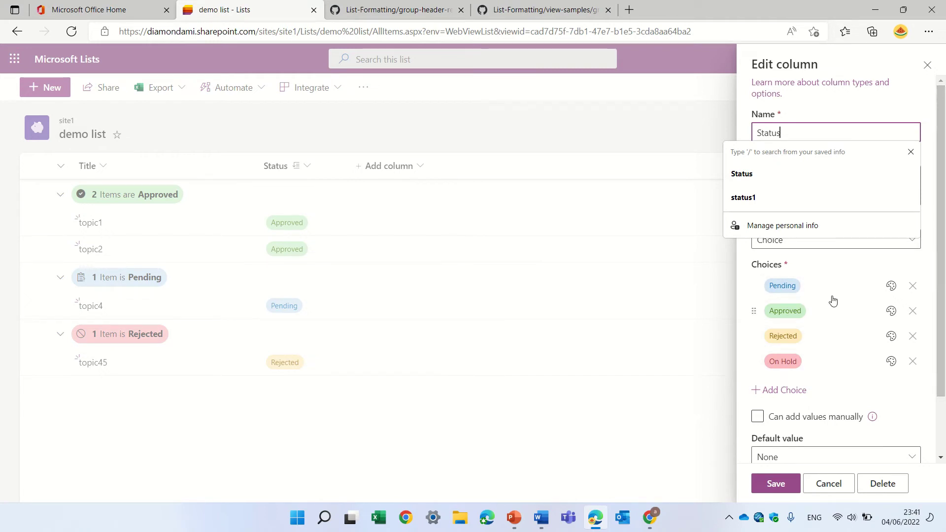
{"action": "left_click", "coordinate": [837, 483]}
Delete all of the current view's formatting JSON and preview plain headers like 'Status : Approved (2)'
{"action": "left_click", "coordinate": [840, 91]}
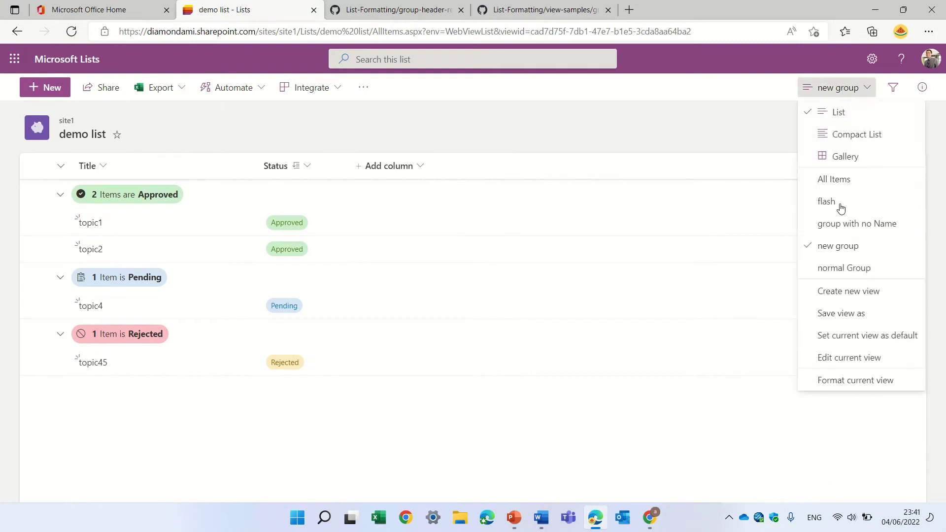
{"action": "left_click", "coordinate": [850, 381]}
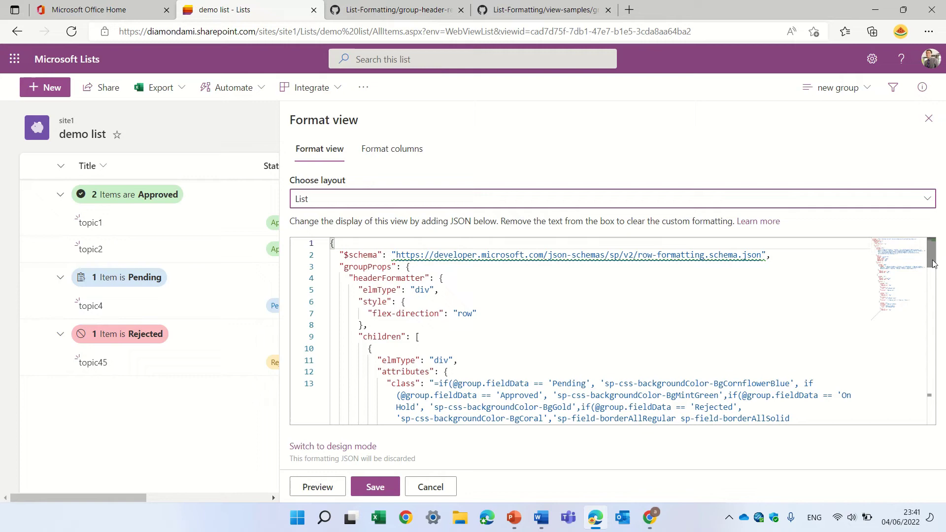
{"action": "left_click", "coordinate": [647, 296]}
{"action": "key", "text": "ctrl+a"}
{"action": "key", "text": "Delete"}
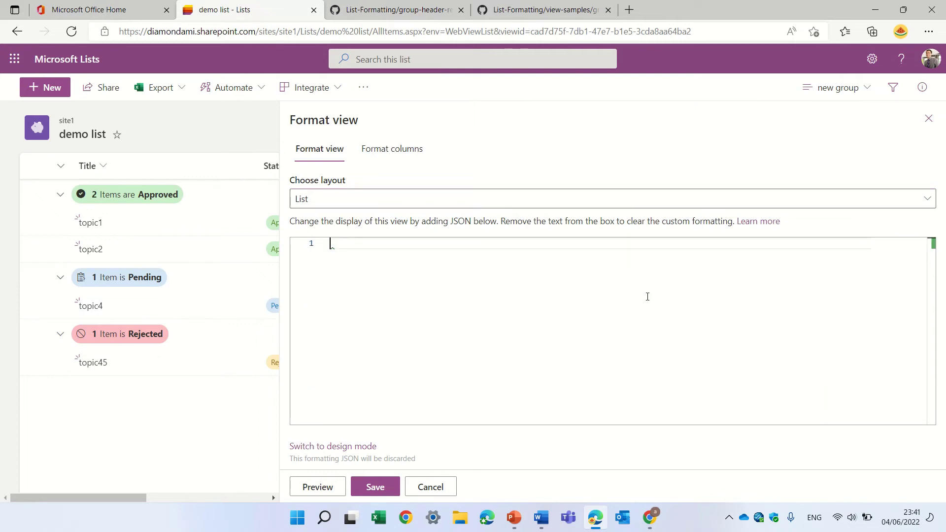
{"action": "left_click", "coordinate": [317, 486]}
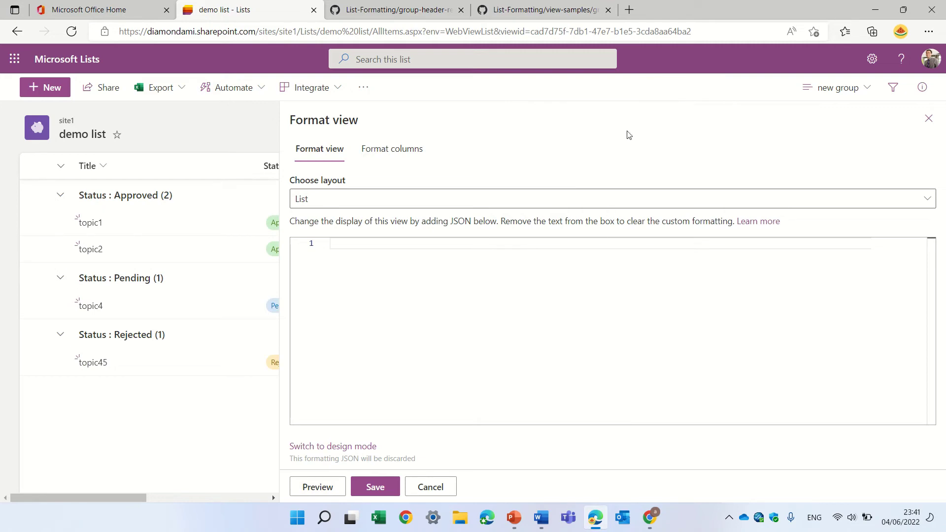
Open group-header-status-icon-color.json as raw text and select all of its JSON
{"action": "left_click", "coordinate": [570, 11]}
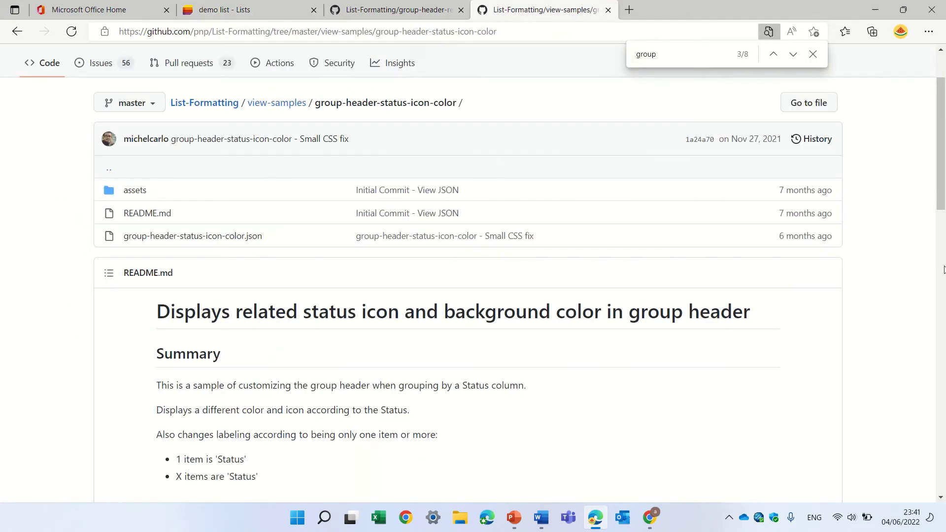
{"action": "left_click_drag", "start_coordinate": [939, 191], "coordinate": [938, 148]}
{"action": "left_click", "coordinate": [195, 320]}
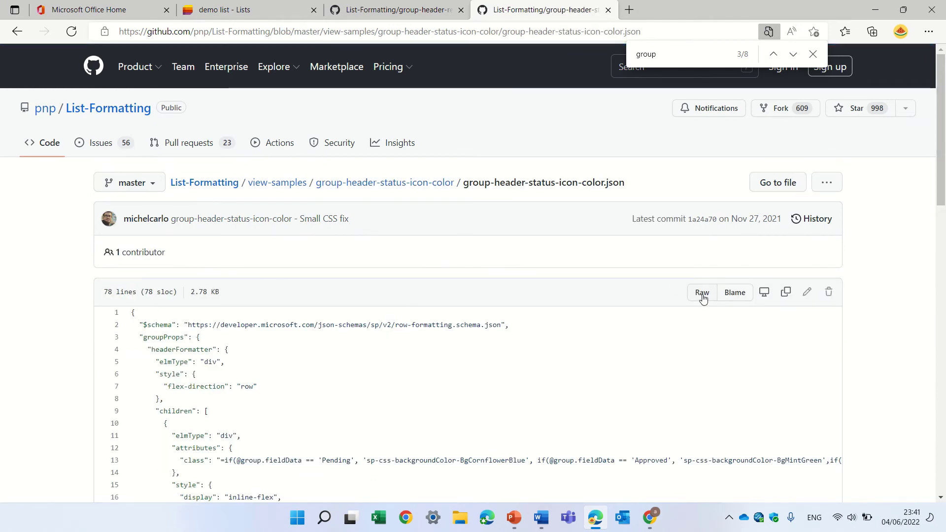
{"action": "left_click", "coordinate": [702, 293]}
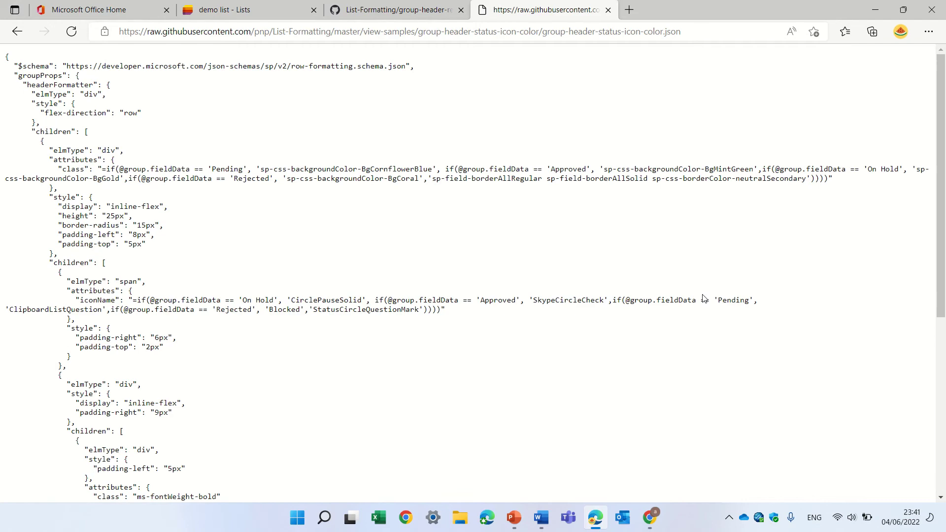
{"action": "key", "text": "ctrl+a"}
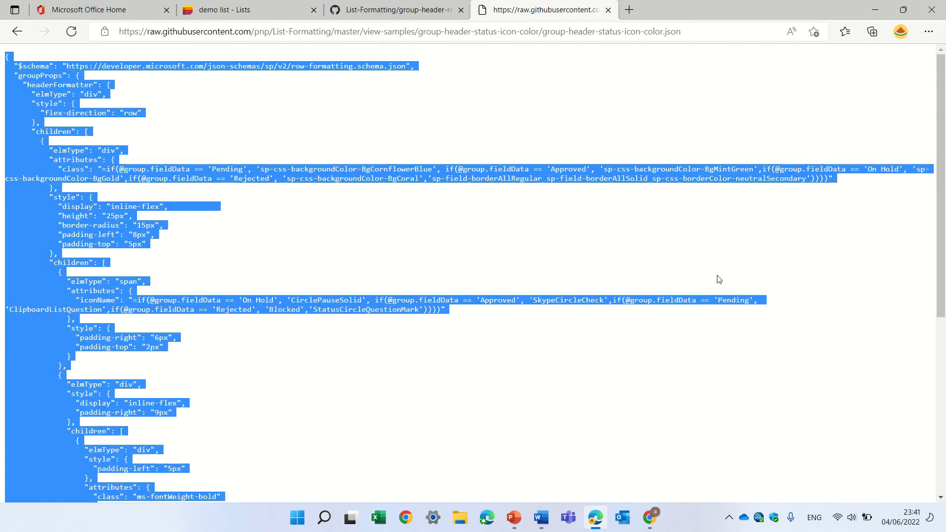
Paste the status icon-colour JSON into the view format, preview it, and save
{"action": "left_click", "coordinate": [262, 12]}
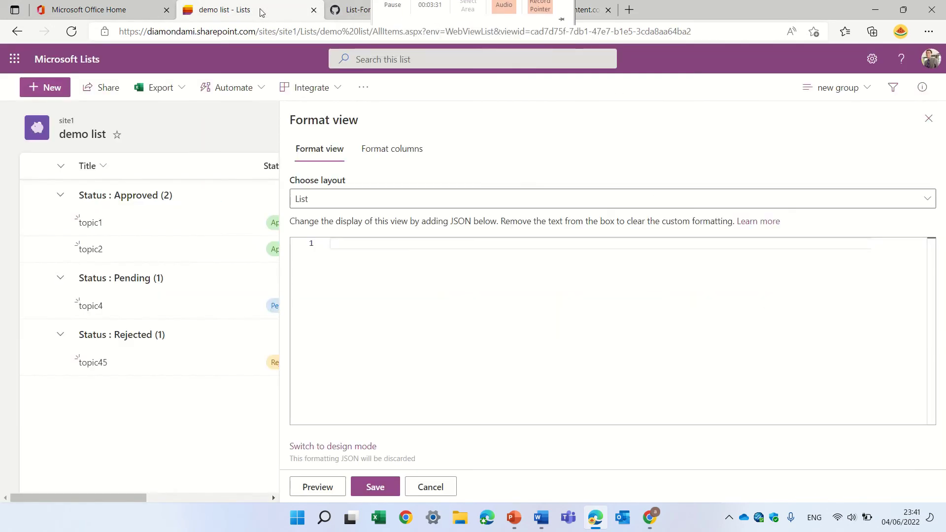
{"action": "left_click", "coordinate": [602, 247]}
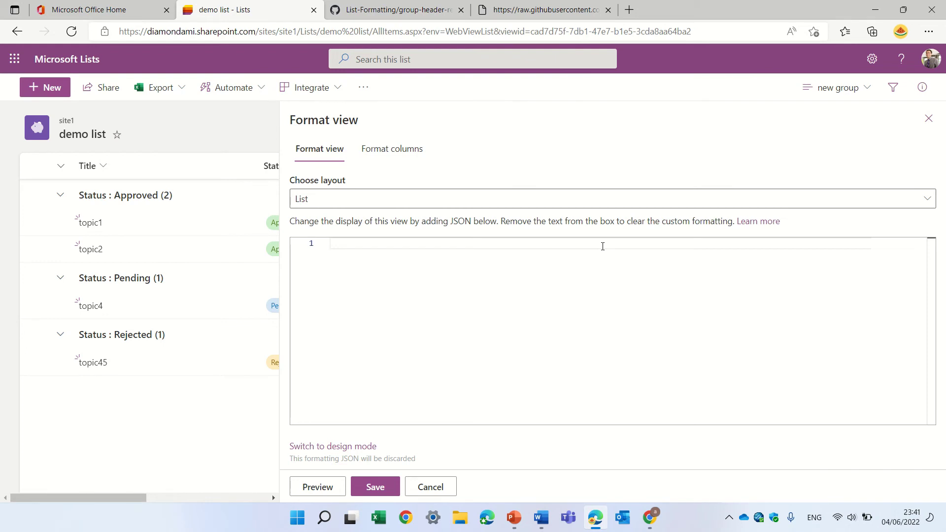
{"action": "key", "text": "ctrl+v"}
{"action": "left_click", "coordinate": [326, 487]}
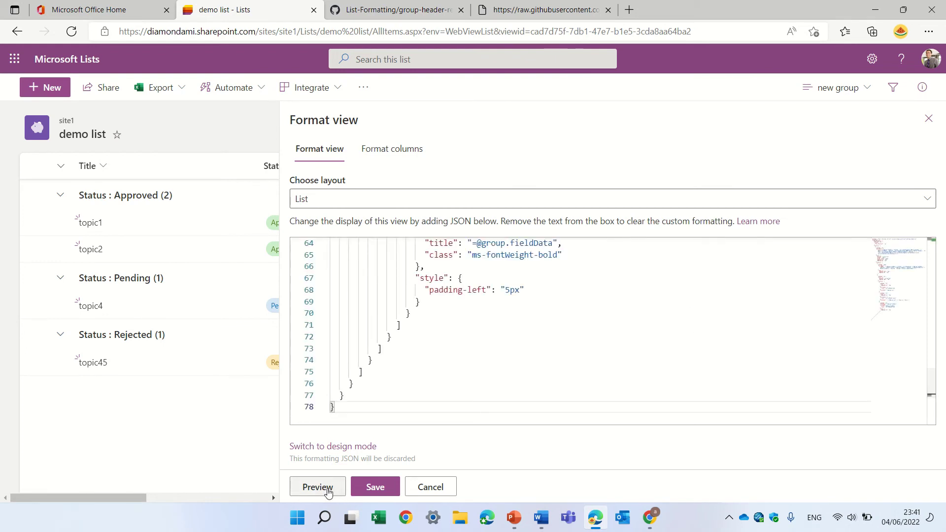
{"action": "left_click", "coordinate": [373, 487]}
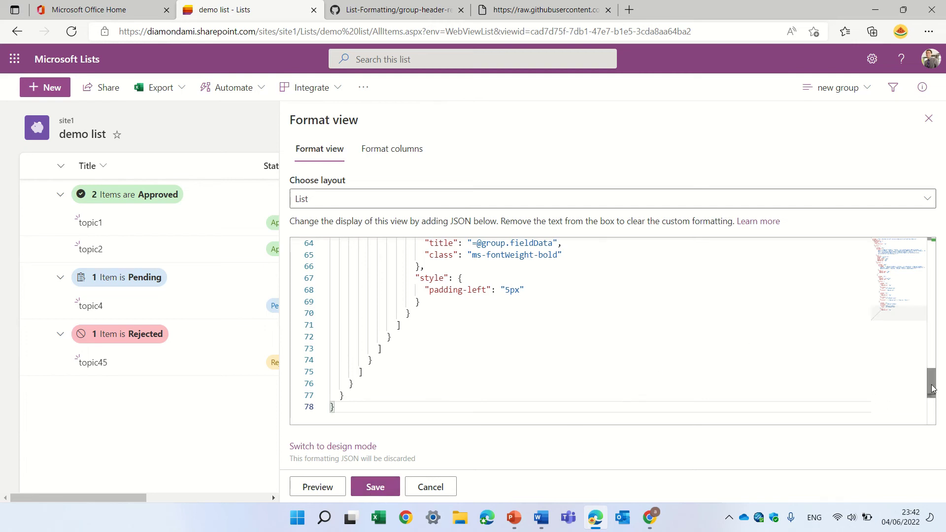
Highlight line 13's class rule that picks header colours, then close the Format view pane
{"action": "left_click_drag", "start_coordinate": [930, 384], "coordinate": [929, 269]}
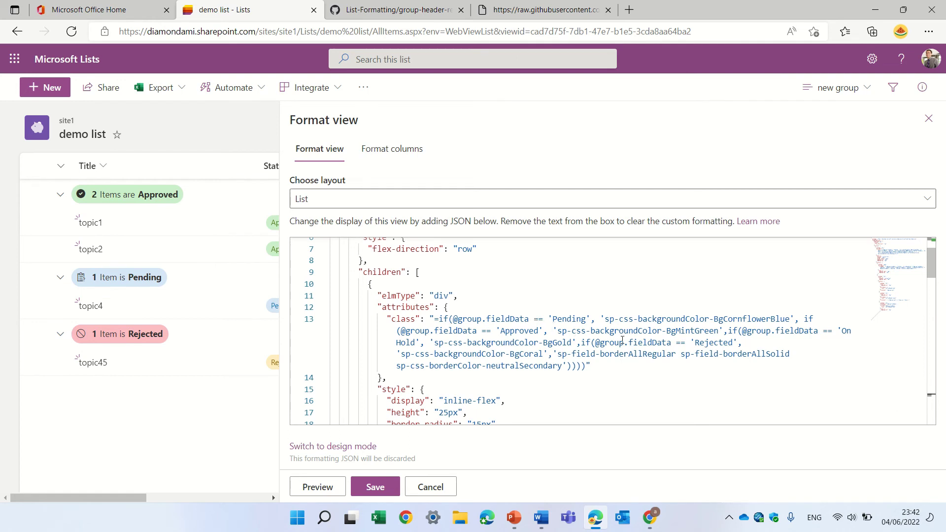
{"action": "left_click", "coordinate": [587, 320]}
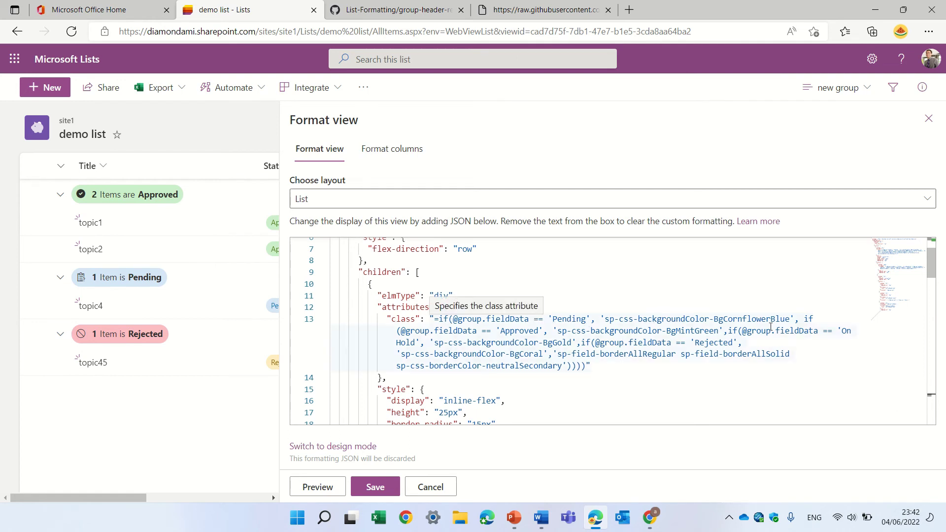
{"action": "left_click_drag", "start_coordinate": [930, 271], "coordinate": [926, 246]}
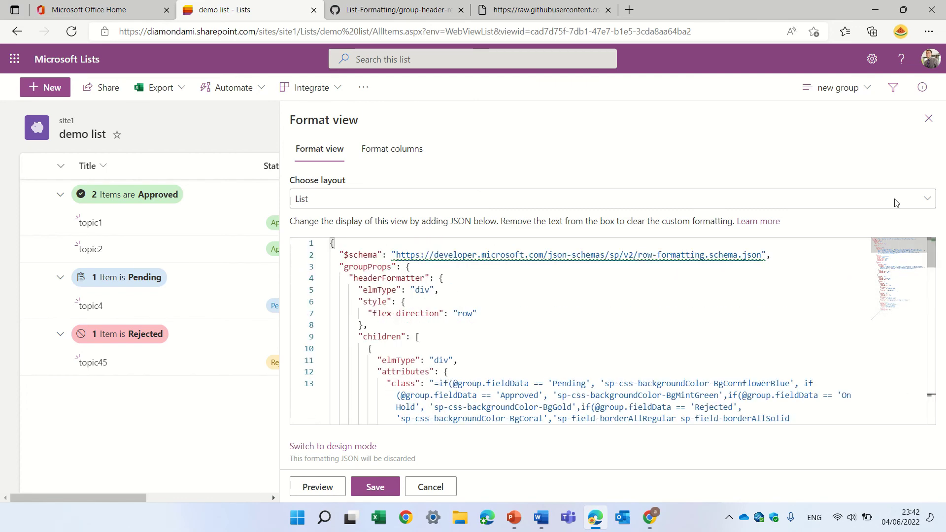
{"action": "left_click", "coordinate": [929, 121]}
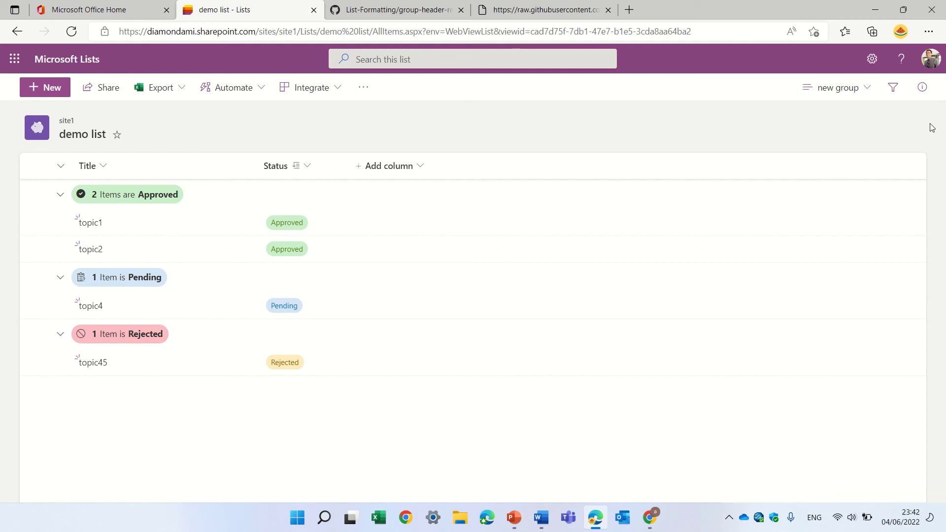
Show All Items grouped by Status, then switch to the 'group with no Name' view
{"action": "left_click", "coordinate": [843, 87]}
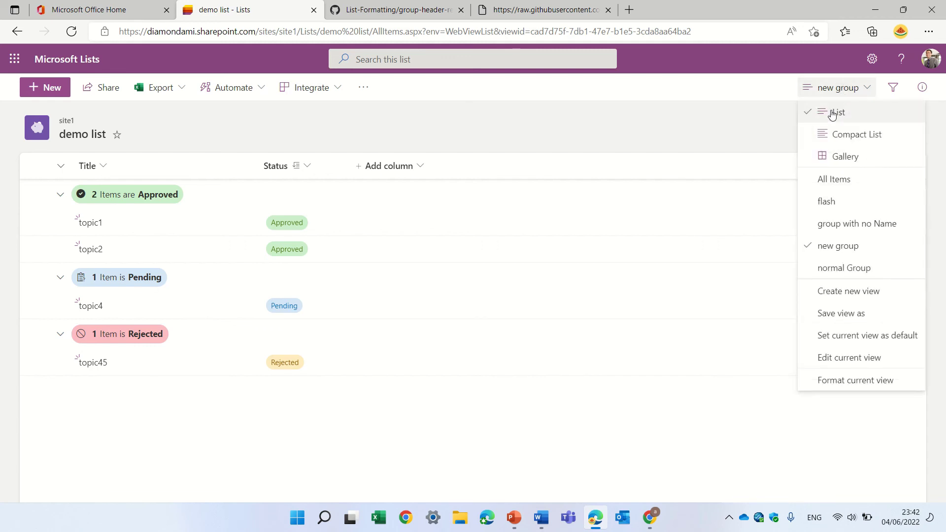
{"action": "left_click", "coordinate": [863, 188]}
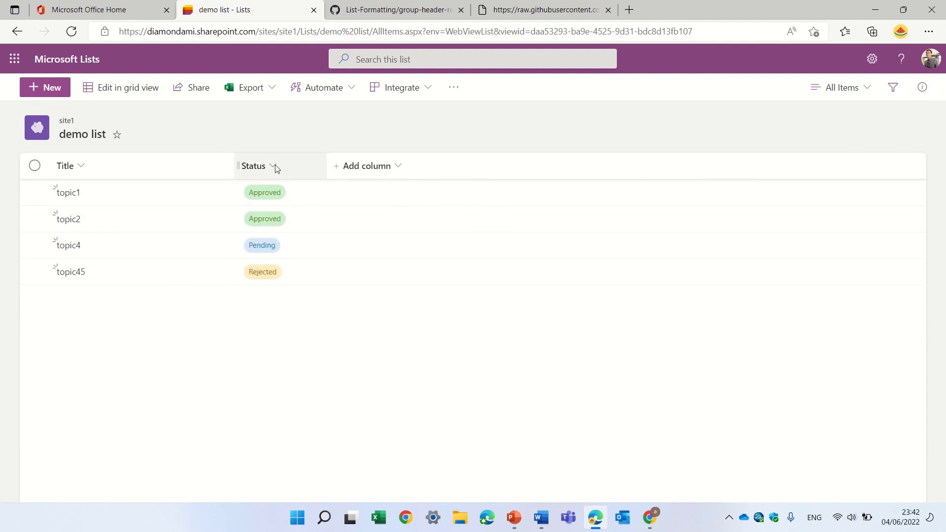
{"action": "left_click", "coordinate": [274, 165]}
{"action": "left_click", "coordinate": [313, 257]}
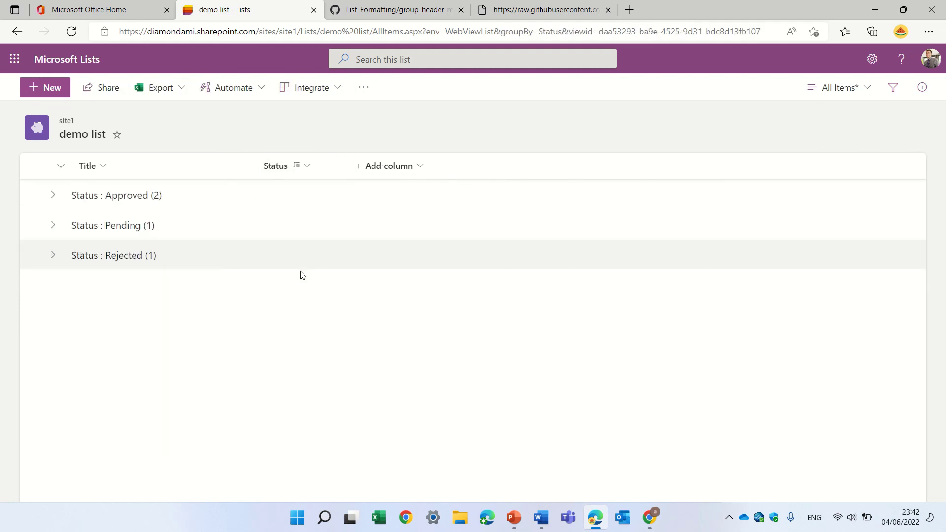
{"action": "left_click", "coordinate": [837, 89]}
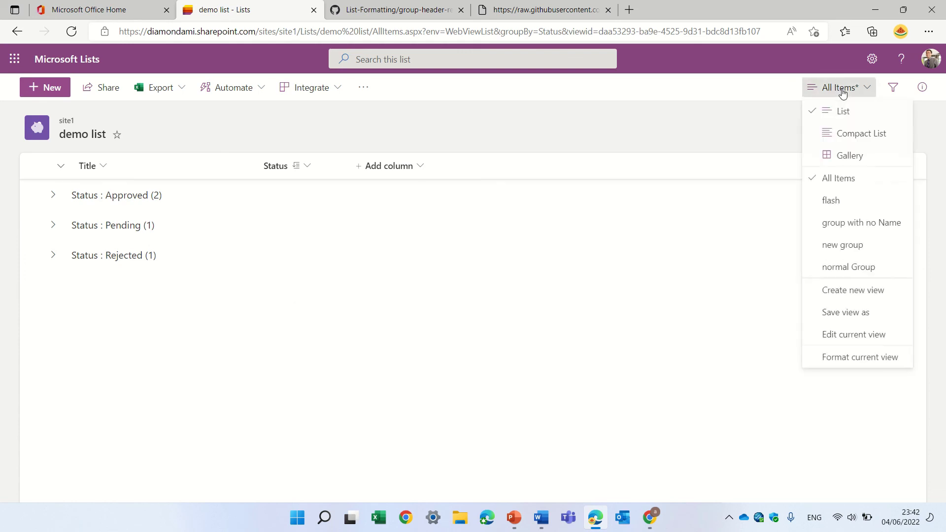
{"action": "left_click", "coordinate": [895, 227]}
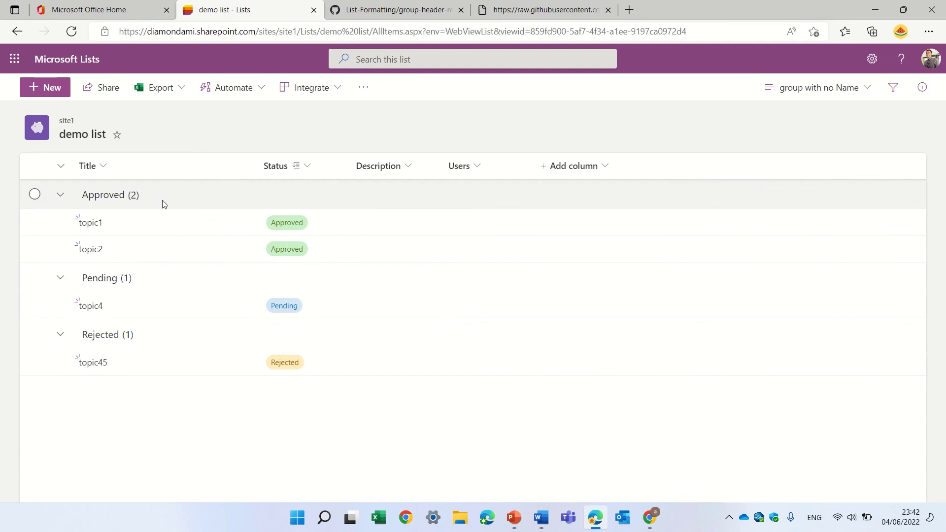
Collapse the Approved (2), Pending (1) and Rejected (1) groups in the 'group with no Name' view
{"action": "left_click", "coordinate": [60, 196]}
{"action": "left_click", "coordinate": [61, 225]}
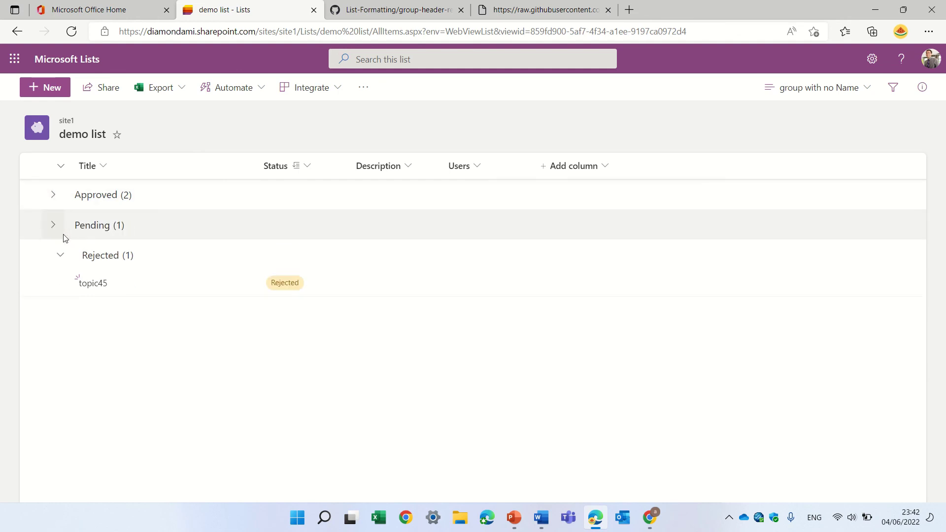
{"action": "left_click", "coordinate": [60, 256]}
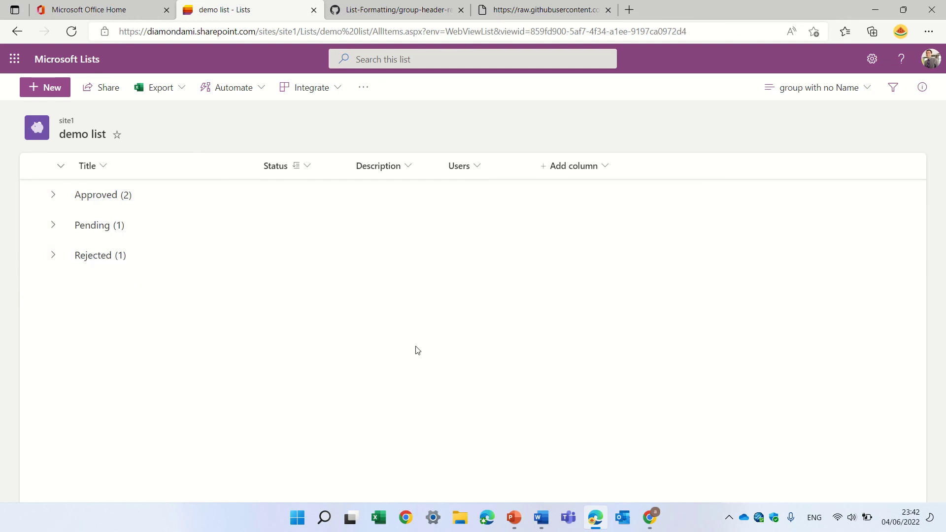